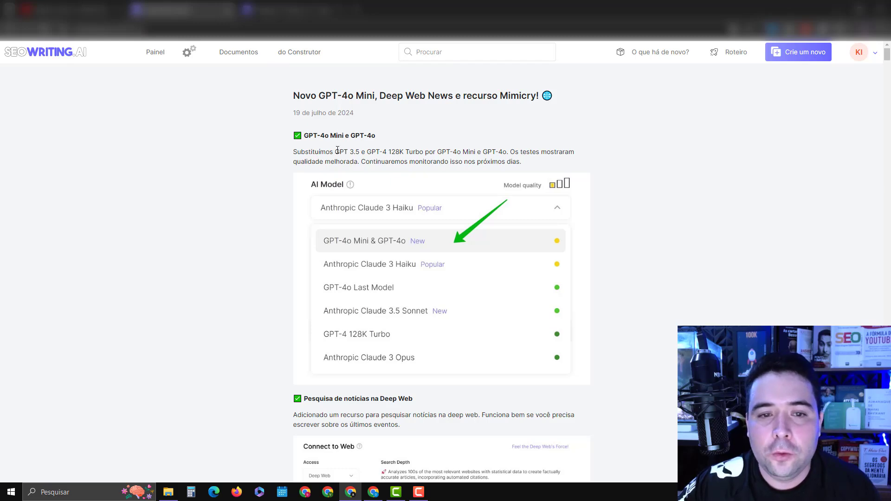
Step: Read the 19 July 2024 update notes on GPT-4o Mini, Deep Web news search and the plugin-hiding Mimicry feature
{"action": "left_click_drag", "start_coordinate": [337, 150], "coordinate": [356, 149]}
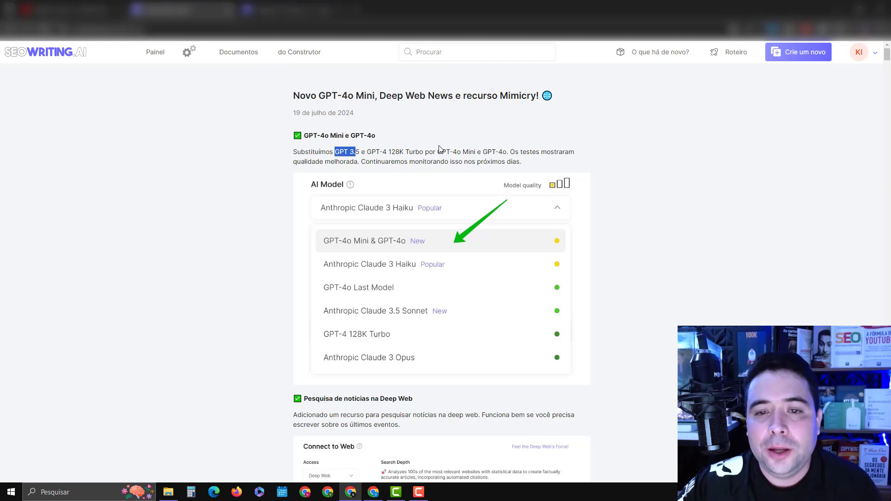
{"action": "left_click_drag", "start_coordinate": [437, 151], "coordinate": [482, 157]}
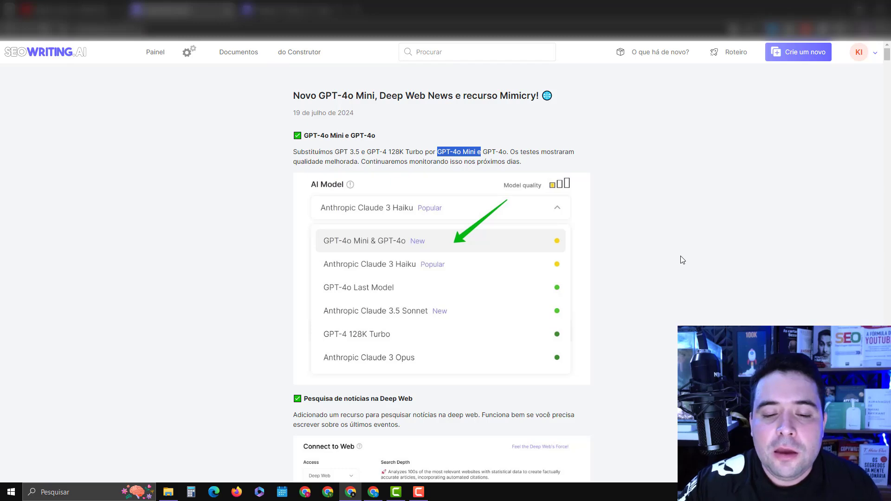
{"action": "scroll", "coordinate": [671, 261], "scroll_direction": "down", "scroll_amount": 5}
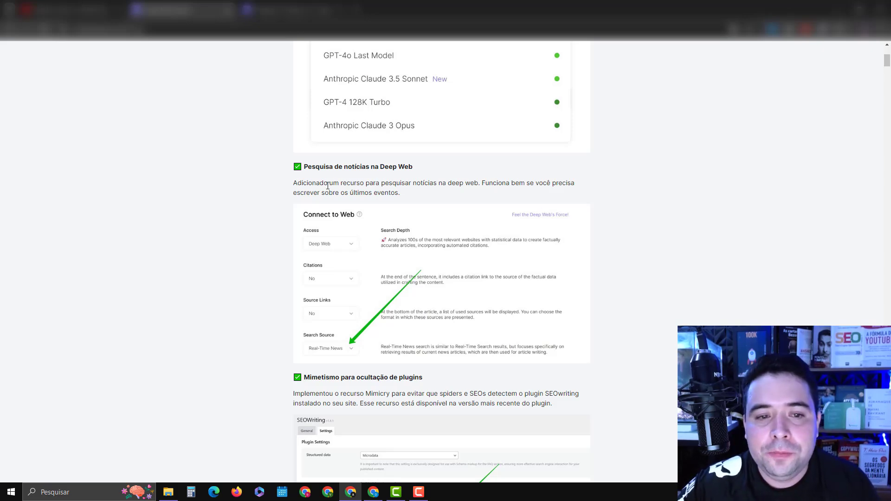
{"action": "left_click_drag", "start_coordinate": [293, 183], "coordinate": [465, 185]}
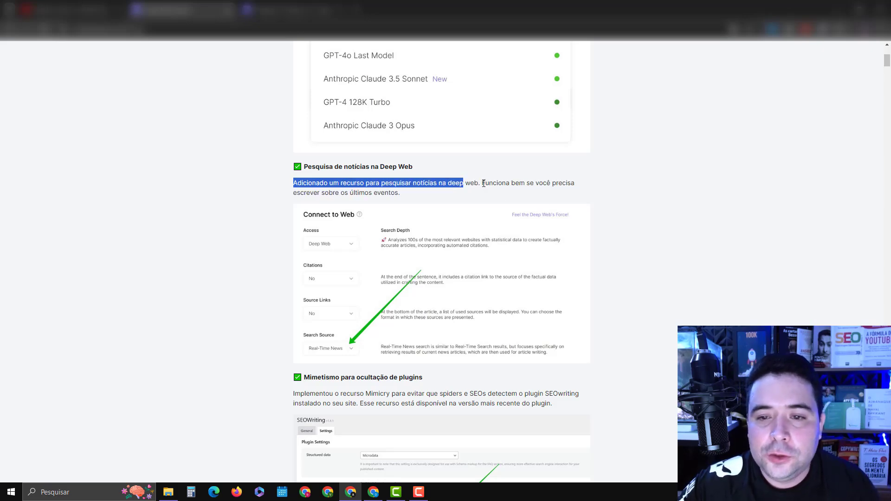
{"action": "left_click_drag", "start_coordinate": [483, 184], "coordinate": [443, 195]}
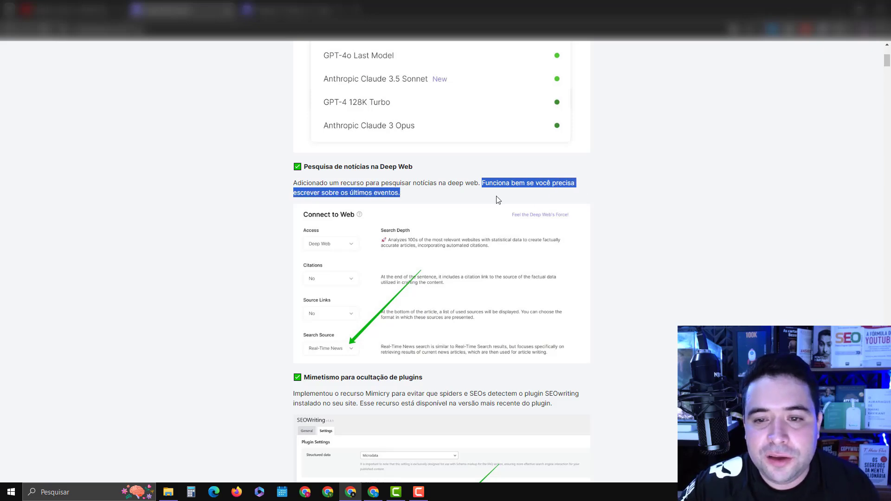
{"action": "left_click", "coordinate": [619, 205]}
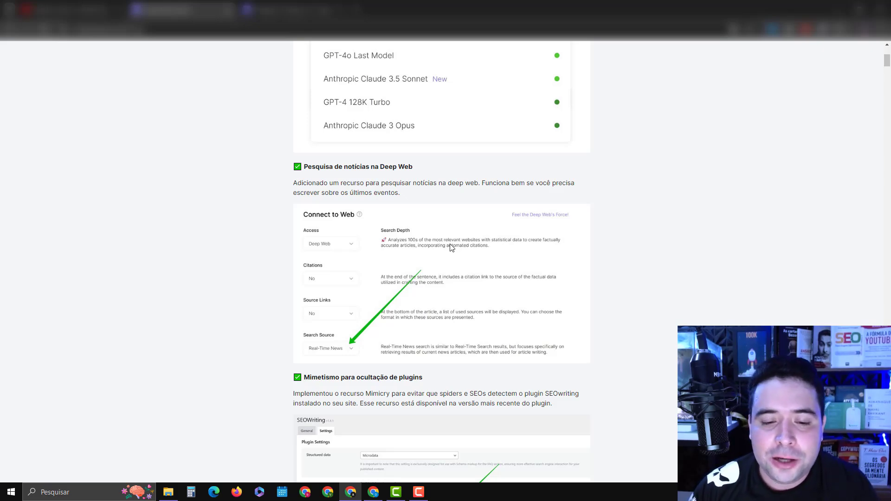
{"action": "scroll", "coordinate": [453, 248], "scroll_direction": "down", "scroll_amount": 2}
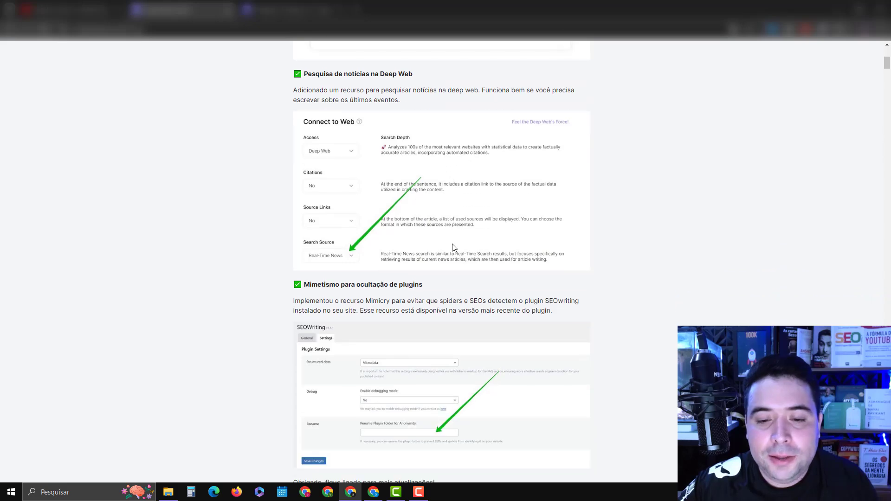
{"action": "scroll", "coordinate": [451, 249], "scroll_direction": "down", "scroll_amount": 1}
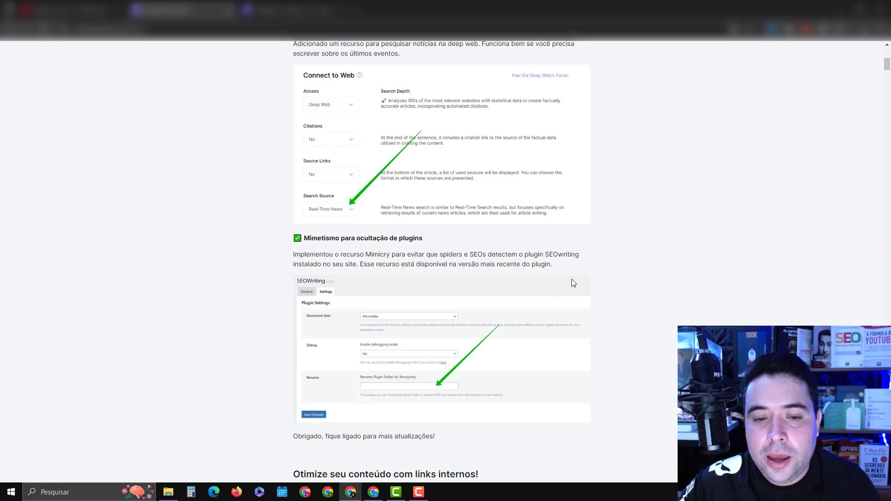
Step: Review the internal links announcement for WordPress and check its publication date against the newest update's date
{"action": "scroll", "coordinate": [572, 288], "scroll_direction": "down", "scroll_amount": 4}
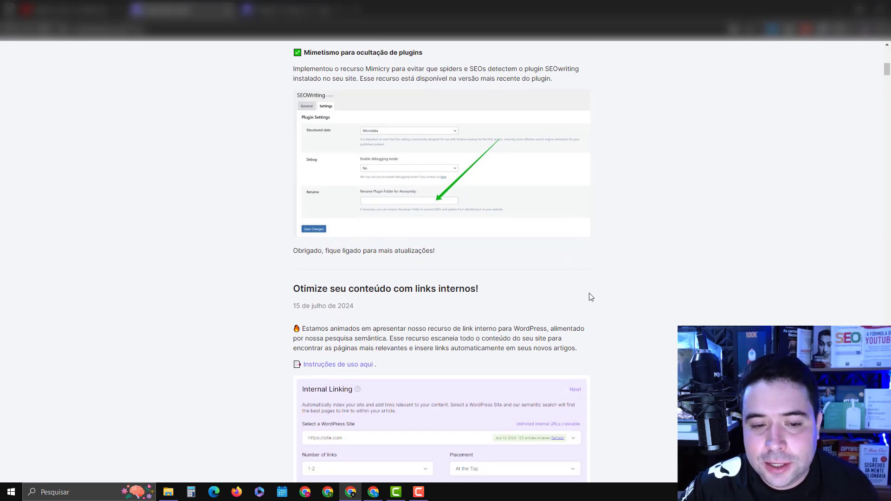
{"action": "scroll", "coordinate": [588, 296], "scroll_direction": "down", "scroll_amount": 1}
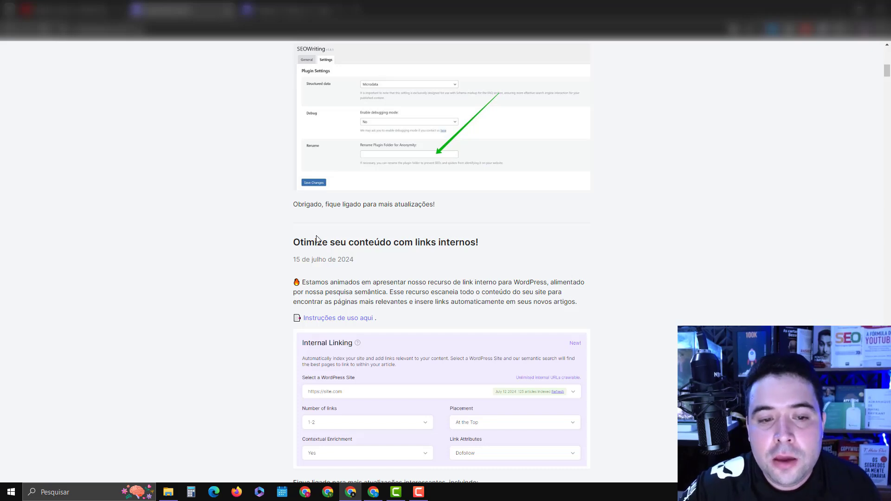
{"action": "left_click_drag", "start_coordinate": [293, 242], "coordinate": [475, 248]}
{"action": "scroll", "coordinate": [549, 245], "scroll_direction": "down", "scroll_amount": 1}
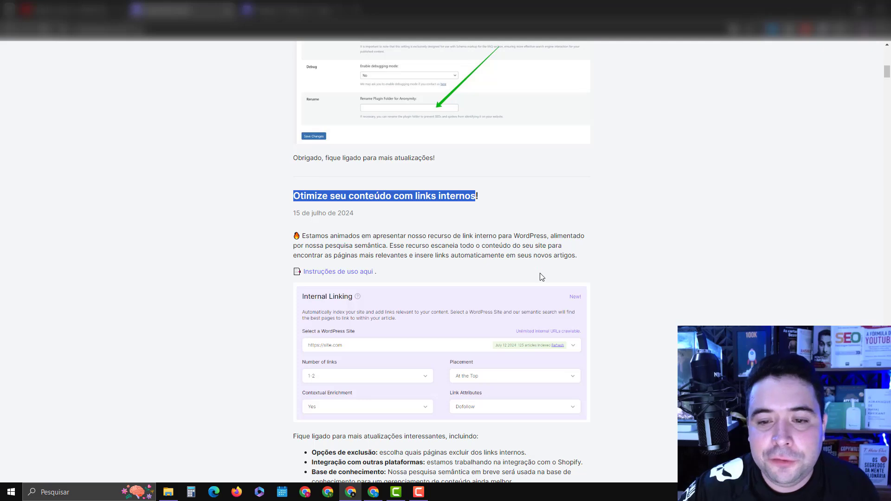
{"action": "left_click", "coordinate": [586, 248]}
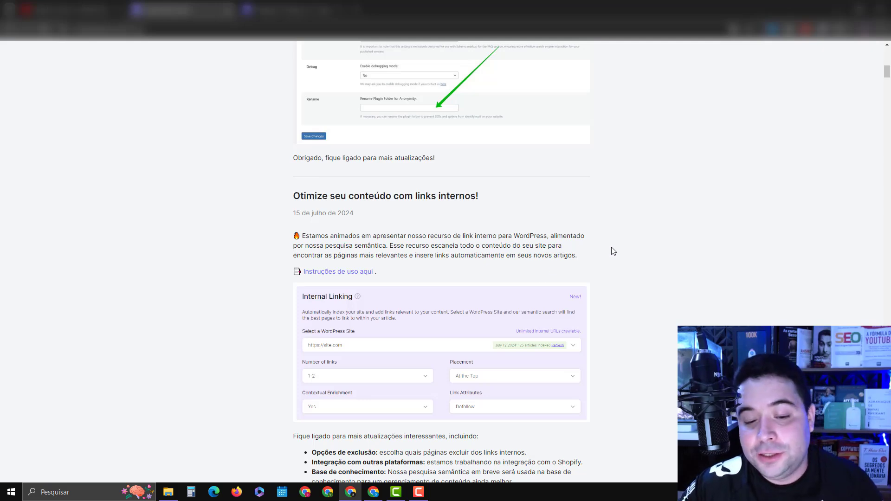
{"action": "scroll", "coordinate": [612, 251], "scroll_direction": "down", "scroll_amount": 1}
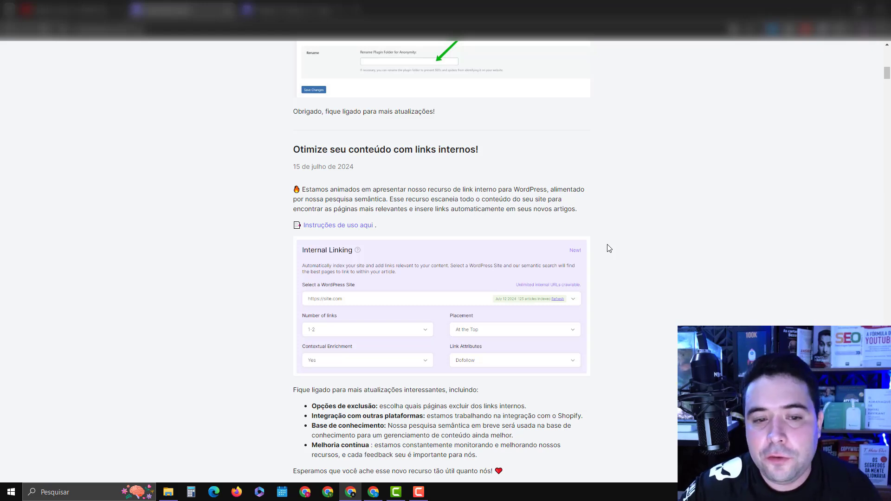
{"action": "scroll", "coordinate": [571, 249], "scroll_direction": "up", "scroll_amount": 1}
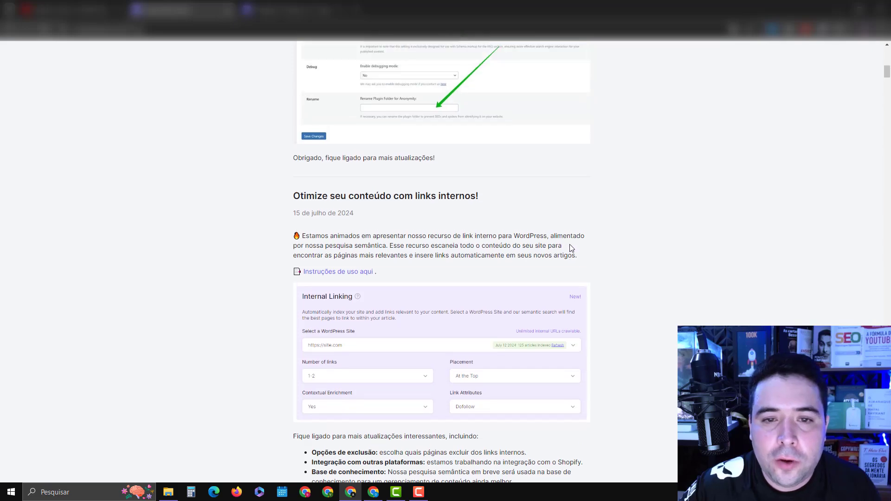
{"action": "scroll", "coordinate": [575, 258], "scroll_direction": "up", "scroll_amount": 2}
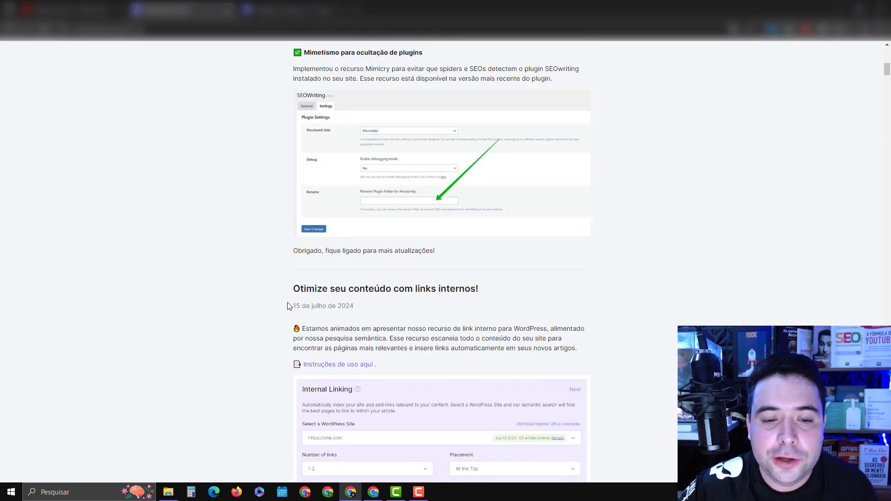
{"action": "left_click_drag", "start_coordinate": [371, 289], "coordinate": [479, 289]}
{"action": "scroll", "coordinate": [427, 250], "scroll_direction": "up", "scroll_amount": 13}
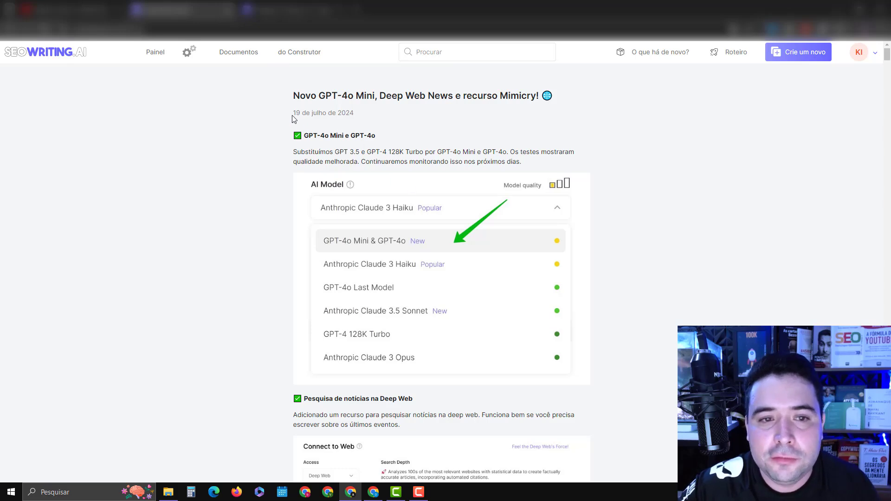
{"action": "left_click_drag", "start_coordinate": [293, 119], "coordinate": [346, 115]}
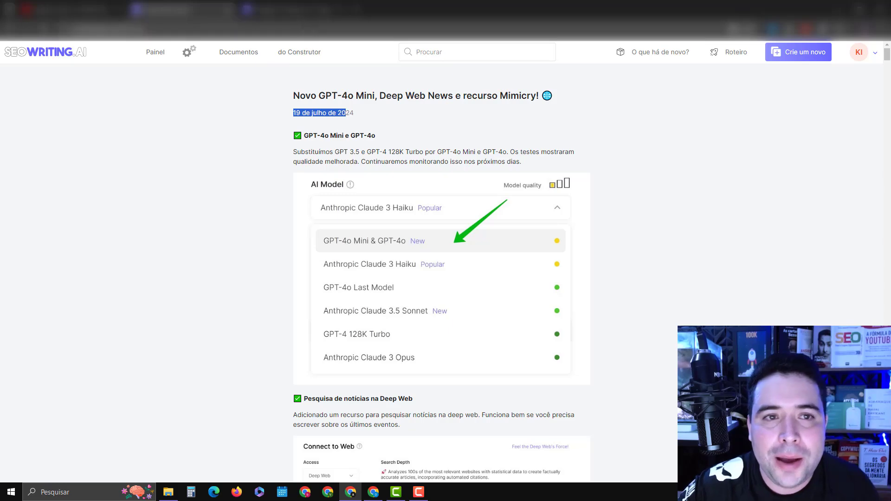
Step: Go to the 1-click blog post form and set the AI model to GPT-4o Mini e GPT-4o
{"action": "left_click", "coordinate": [292, 9]}
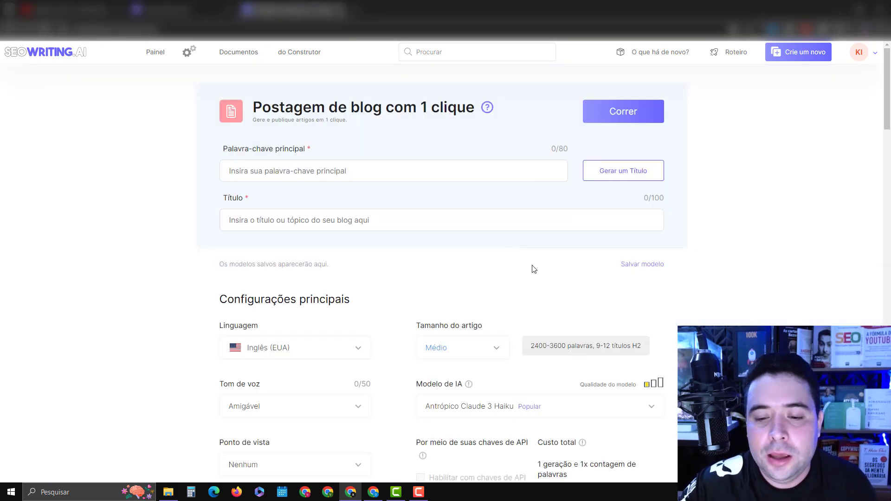
{"action": "scroll", "coordinate": [535, 268], "scroll_direction": "down", "scroll_amount": 3}
{"action": "left_click", "coordinate": [591, 274]}
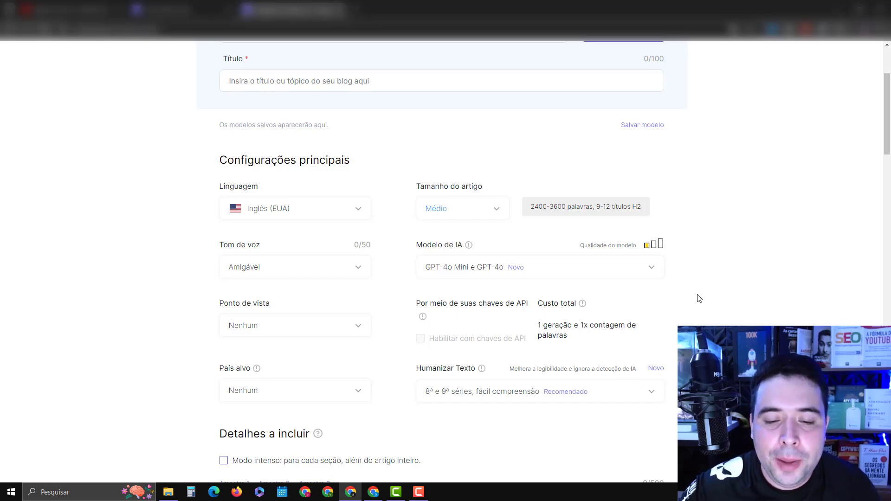
Step: Preview the Personalizado option for the external link type, and set the type to Automático
{"action": "scroll", "coordinate": [699, 298], "scroll_direction": "down", "scroll_amount": 9}
{"action": "scroll", "coordinate": [699, 304], "scroll_direction": "down", "scroll_amount": 14}
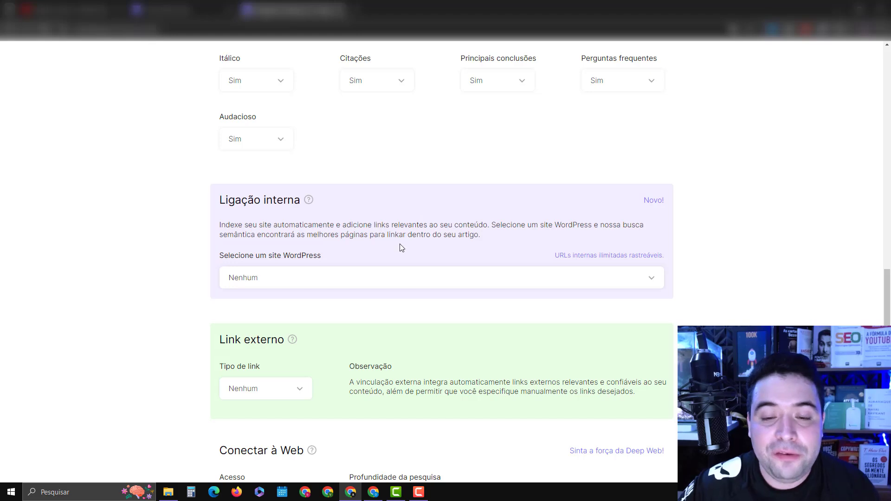
{"action": "scroll", "coordinate": [386, 246], "scroll_direction": "down", "scroll_amount": 1}
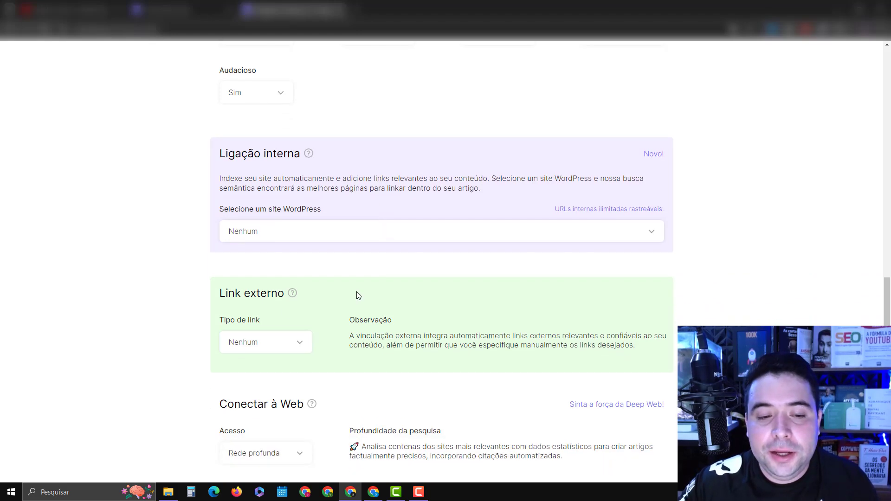
{"action": "left_click", "coordinate": [294, 342]}
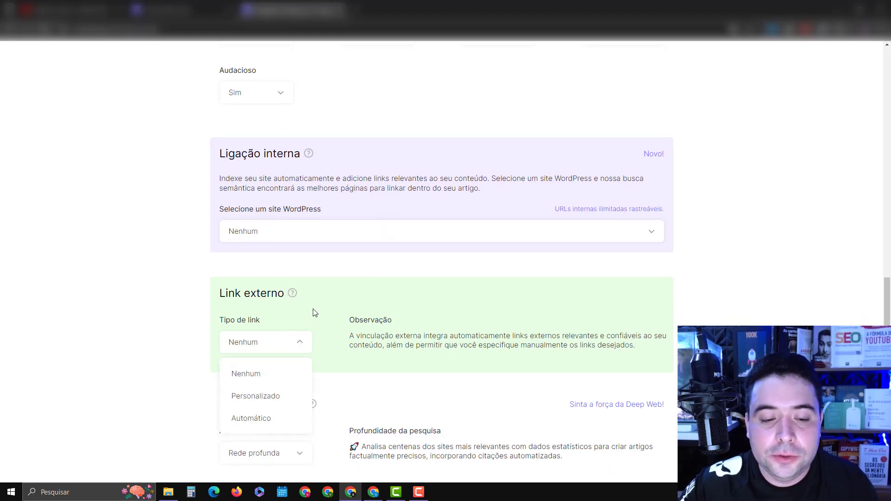
{"action": "left_click", "coordinate": [266, 398]}
{"action": "scroll", "coordinate": [266, 358], "scroll_direction": "down", "scroll_amount": 1}
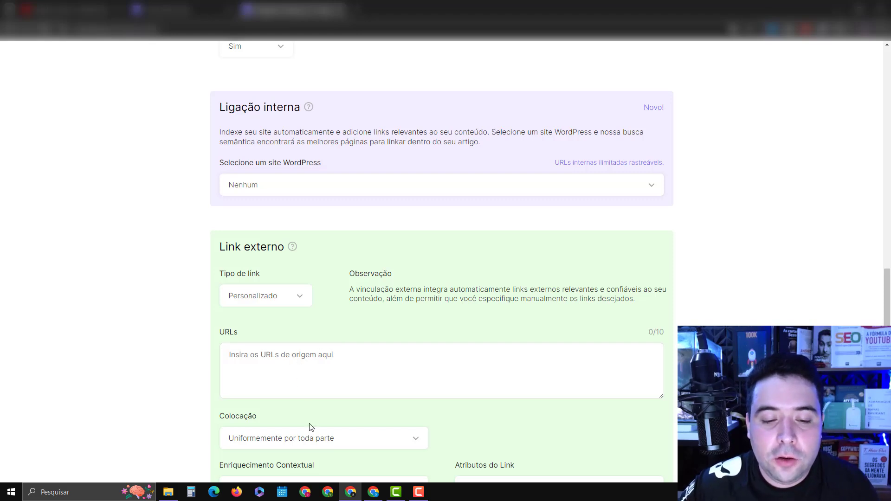
{"action": "left_click", "coordinate": [282, 301]}
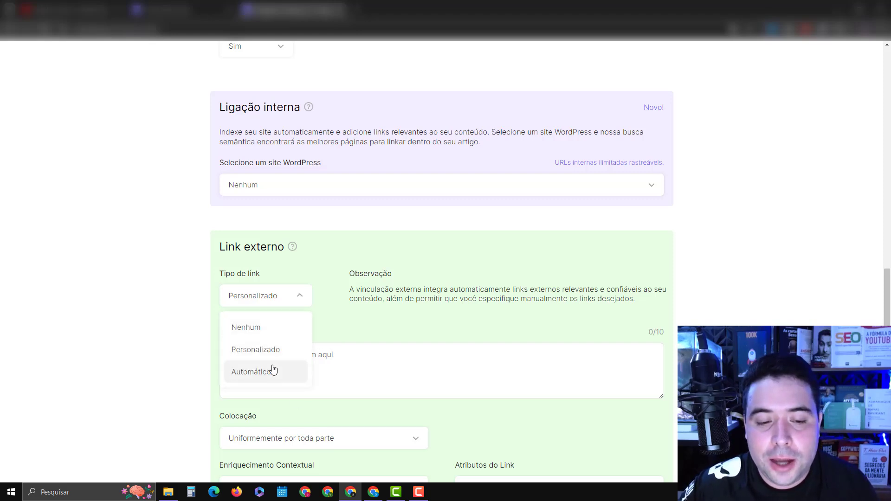
{"action": "left_click", "coordinate": [253, 374]}
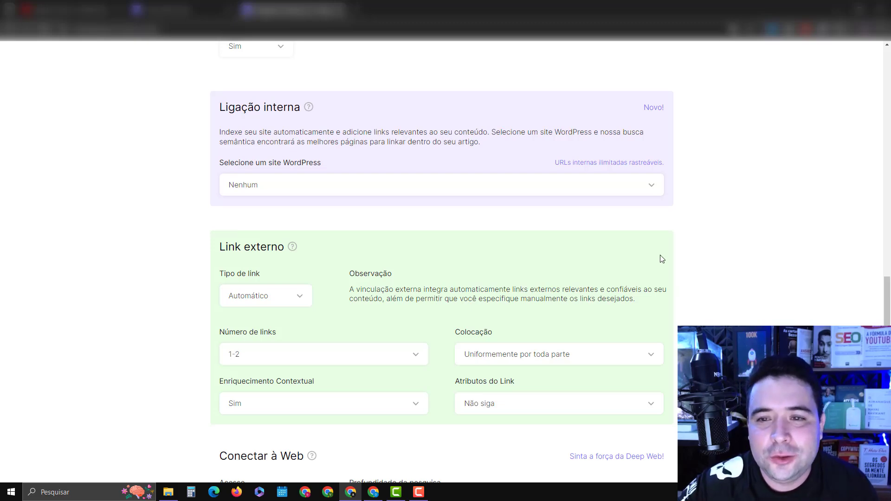
{"action": "scroll", "coordinate": [664, 269], "scroll_direction": "up", "scroll_amount": 15}
{"action": "scroll", "coordinate": [668, 276], "scroll_direction": "up", "scroll_amount": 12}
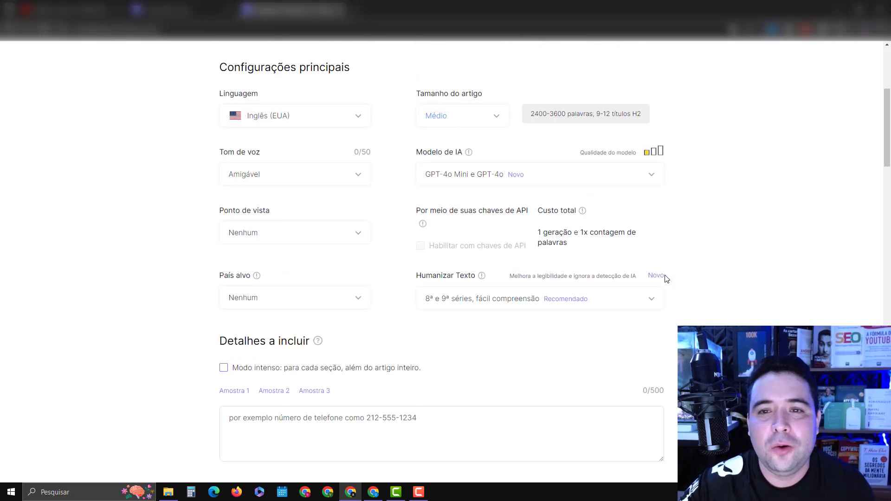